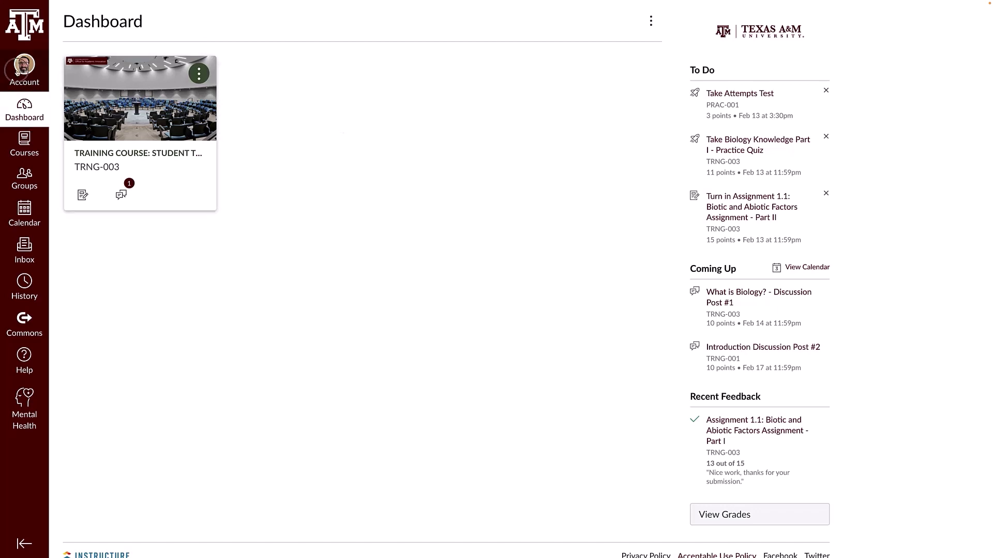
Step: Open account Settings and view the email registration dialog, closing it without adding an address
{"action": "left_click", "coordinate": [18, 72]}
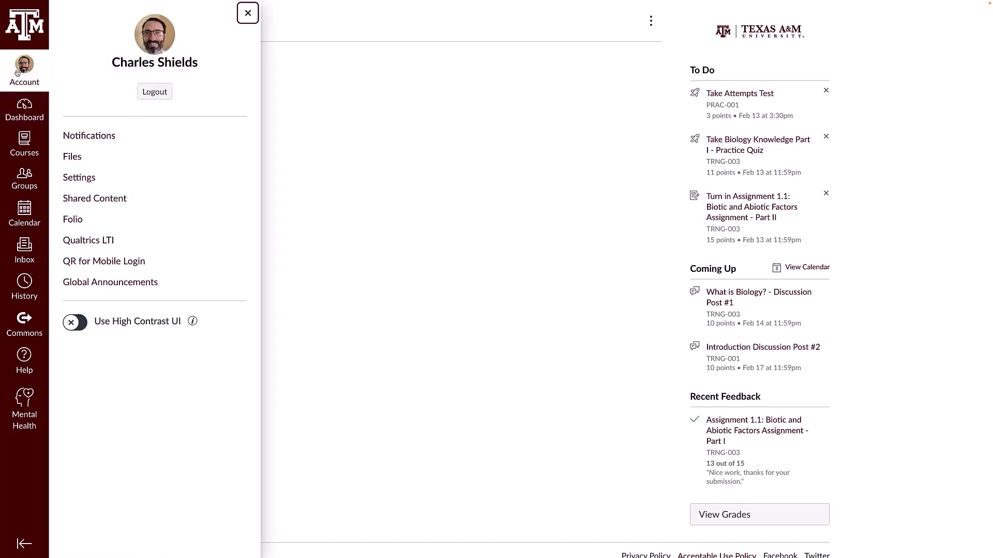
{"action": "left_click", "coordinate": [80, 177]}
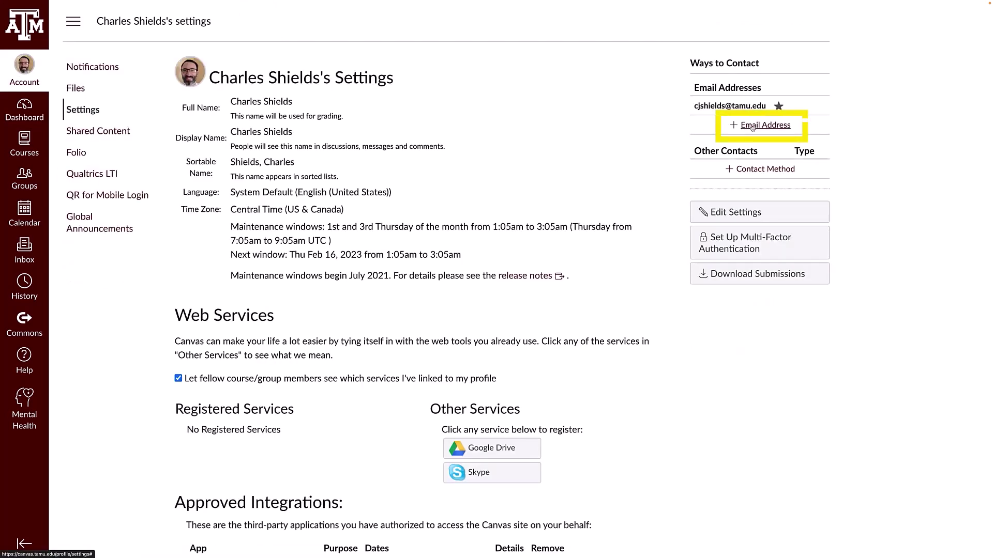
{"action": "left_click", "coordinate": [752, 126]}
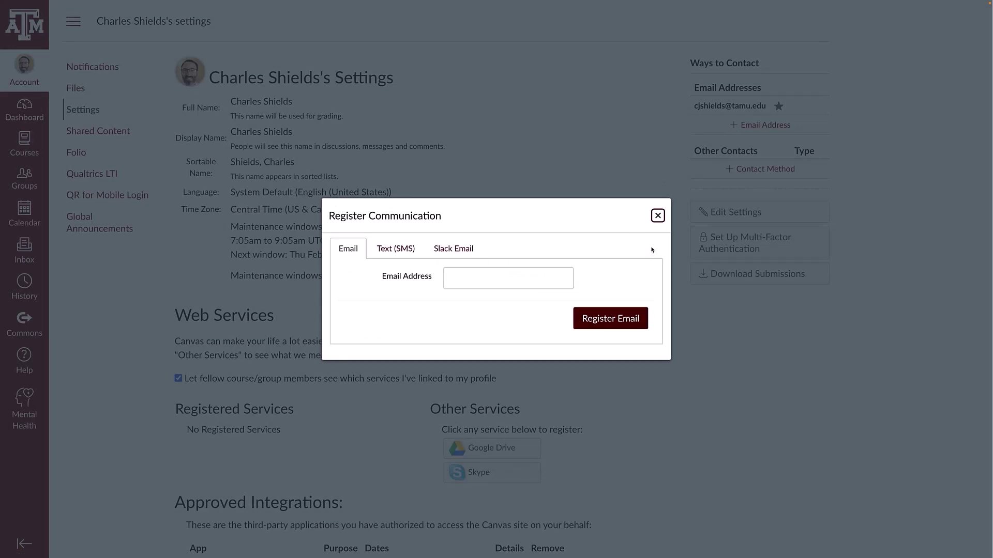
{"action": "left_click", "coordinate": [658, 216]}
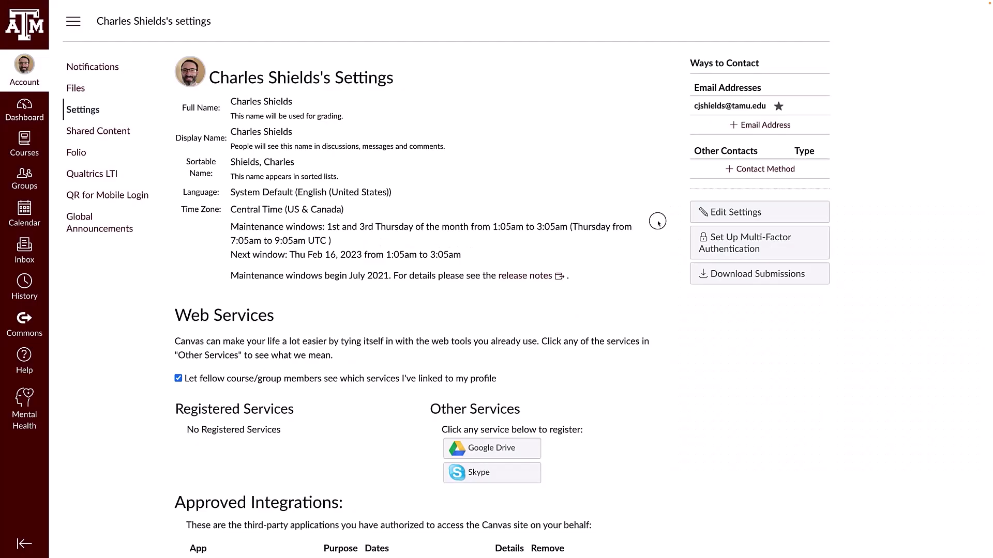
Step: Go to Account > Notifications to display the account Notification Settings page
{"action": "left_click", "coordinate": [24, 70]}
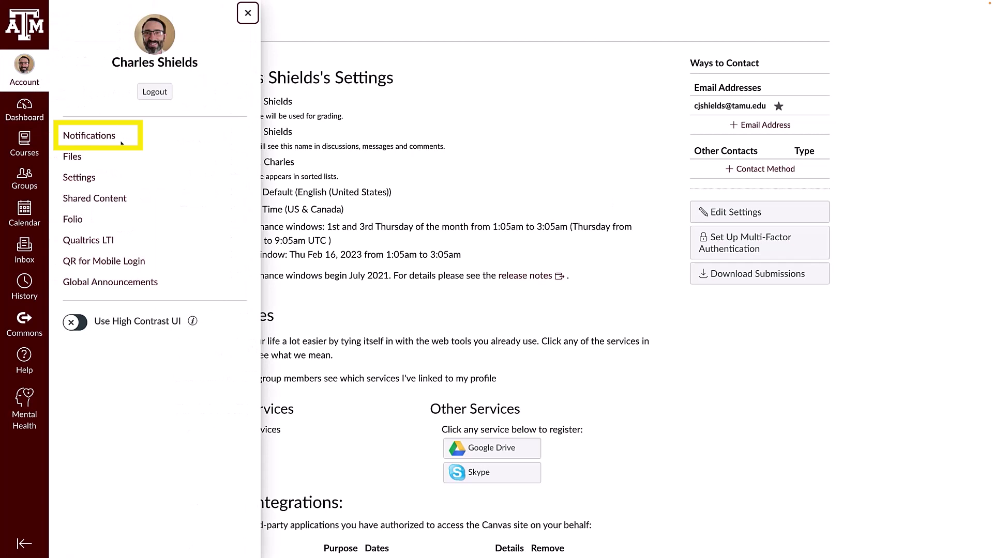
{"action": "left_click", "coordinate": [88, 136]}
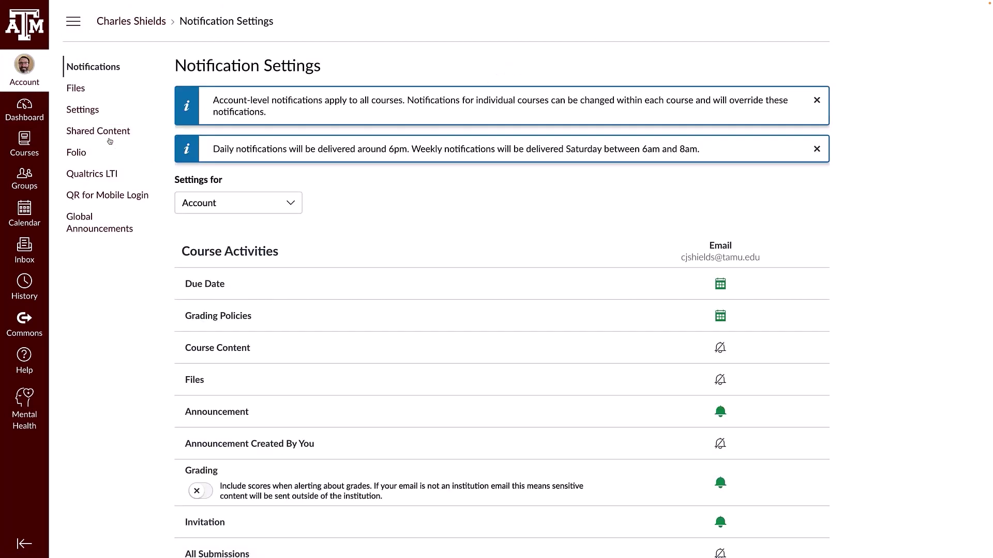
{"action": "scroll", "coordinate": [335, 322], "scroll_direction": "down", "scroll_amount": 1}
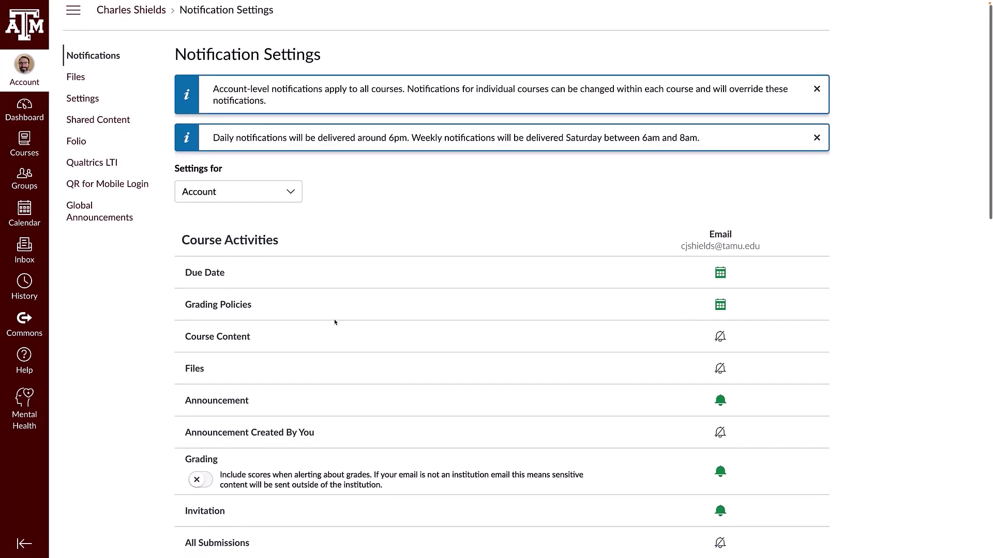
{"action": "scroll", "coordinate": [335, 322], "scroll_direction": "down", "scroll_amount": 3}
{"action": "scroll", "coordinate": [336, 322], "scroll_direction": "down", "scroll_amount": 3}
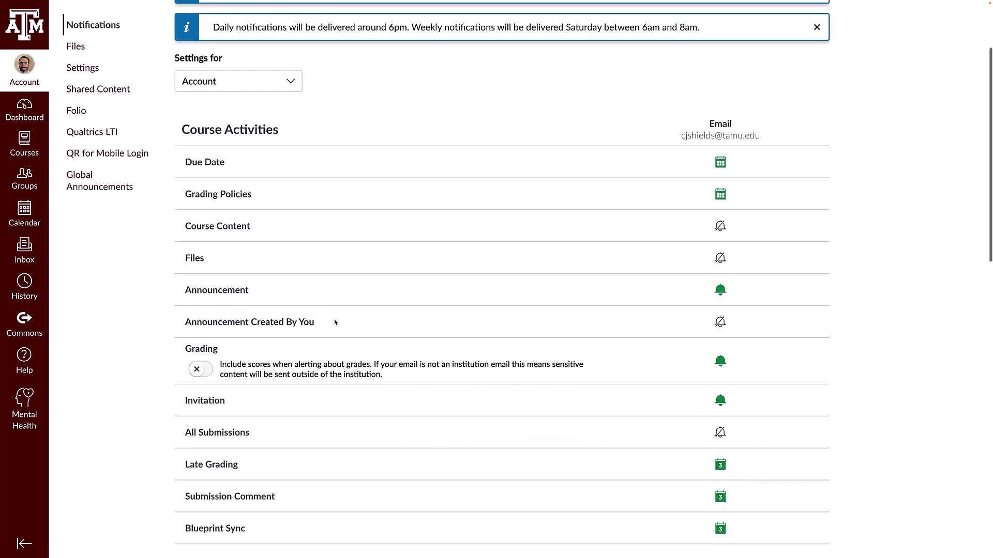
{"action": "scroll", "coordinate": [335, 321], "scroll_direction": "down", "scroll_amount": 3}
{"action": "scroll", "coordinate": [335, 322], "scroll_direction": "down", "scroll_amount": 3}
{"action": "scroll", "coordinate": [335, 322], "scroll_direction": "down", "scroll_amount": 3}
{"action": "scroll", "coordinate": [336, 322], "scroll_direction": "down", "scroll_amount": 3}
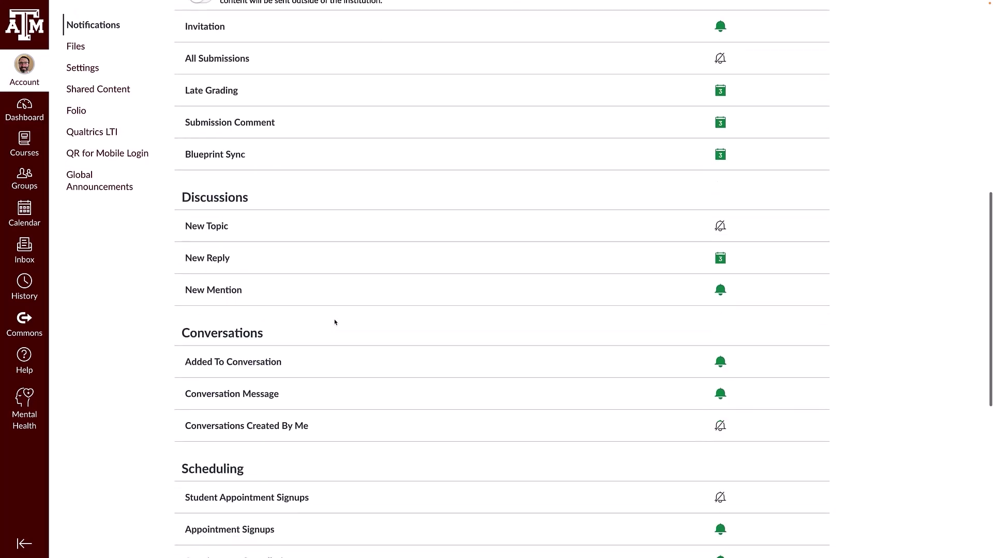
{"action": "scroll", "coordinate": [336, 321], "scroll_direction": "down", "scroll_amount": 3}
{"action": "scroll", "coordinate": [335, 322], "scroll_direction": "down", "scroll_amount": 3}
{"action": "scroll", "coordinate": [335, 322], "scroll_direction": "down", "scroll_amount": 3}
{"action": "scroll", "coordinate": [336, 322], "scroll_direction": "down", "scroll_amount": 3}
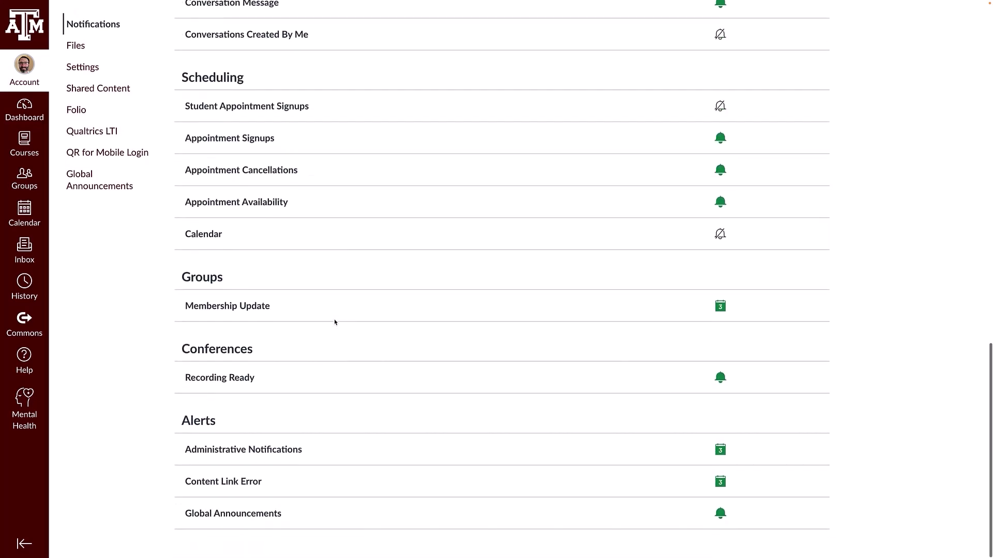
{"action": "scroll", "coordinate": [336, 321], "scroll_direction": "down", "scroll_amount": 1}
{"action": "scroll", "coordinate": [335, 322], "scroll_direction": "down", "scroll_amount": 1}
{"action": "scroll", "coordinate": [336, 323], "scroll_direction": "up", "scroll_amount": 3}
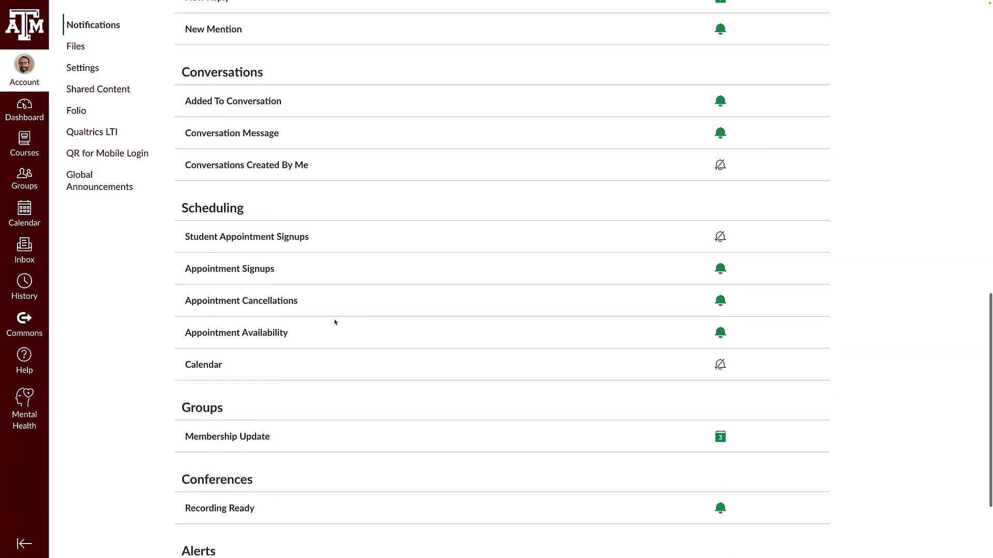
{"action": "scroll", "coordinate": [335, 322], "scroll_direction": "up", "scroll_amount": 8}
{"action": "scroll", "coordinate": [336, 322], "scroll_direction": "up", "scroll_amount": 3}
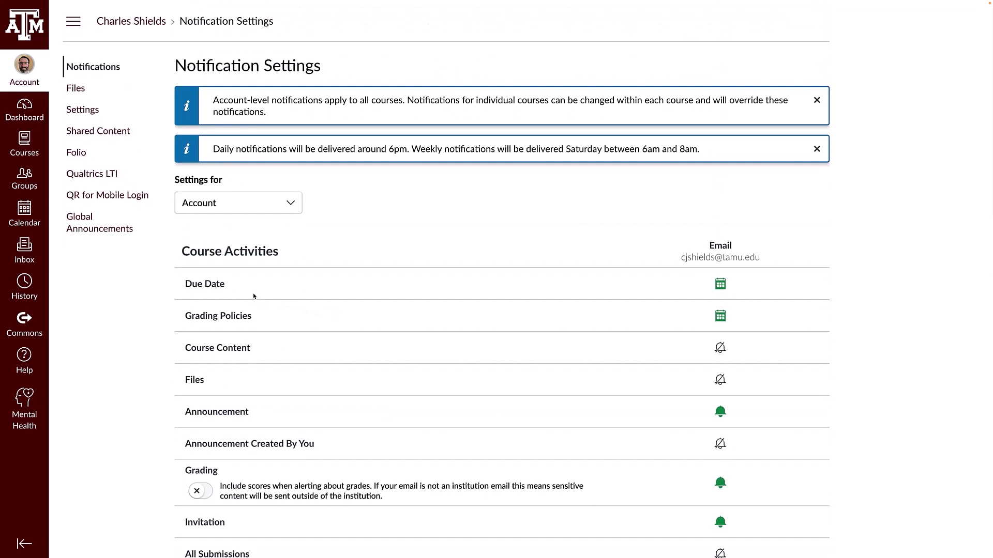
Step: Check the Due Date category description, then show Grading Policies' weekly-summary email frequency options
{"action": "left_click", "coordinate": [211, 284]}
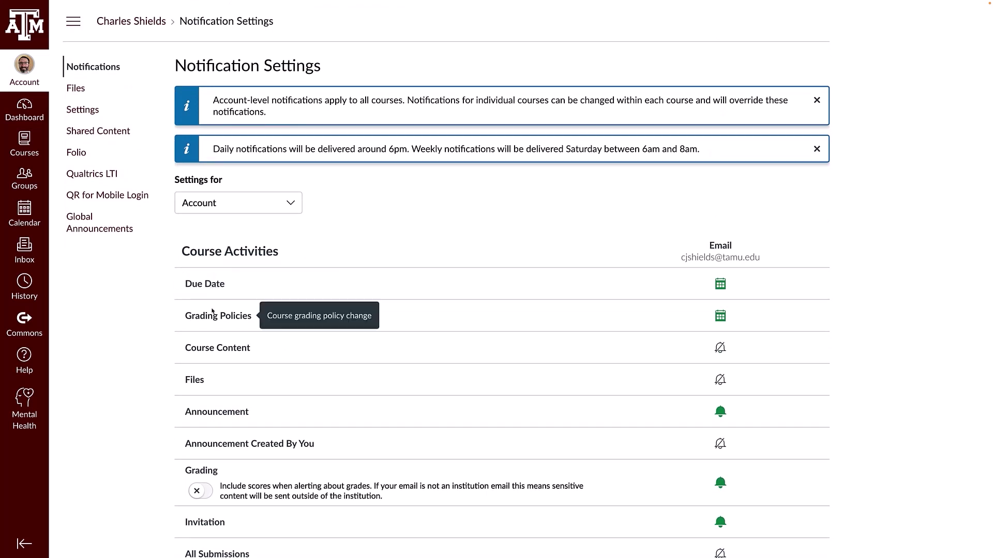
{"action": "mouse_move", "coordinate": [720, 316]}
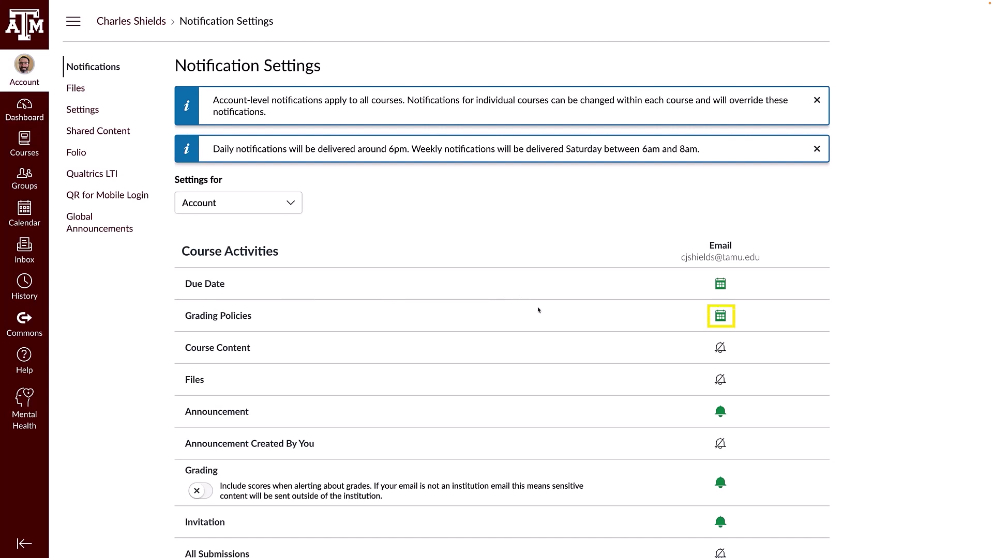
{"action": "left_click", "coordinate": [721, 316]}
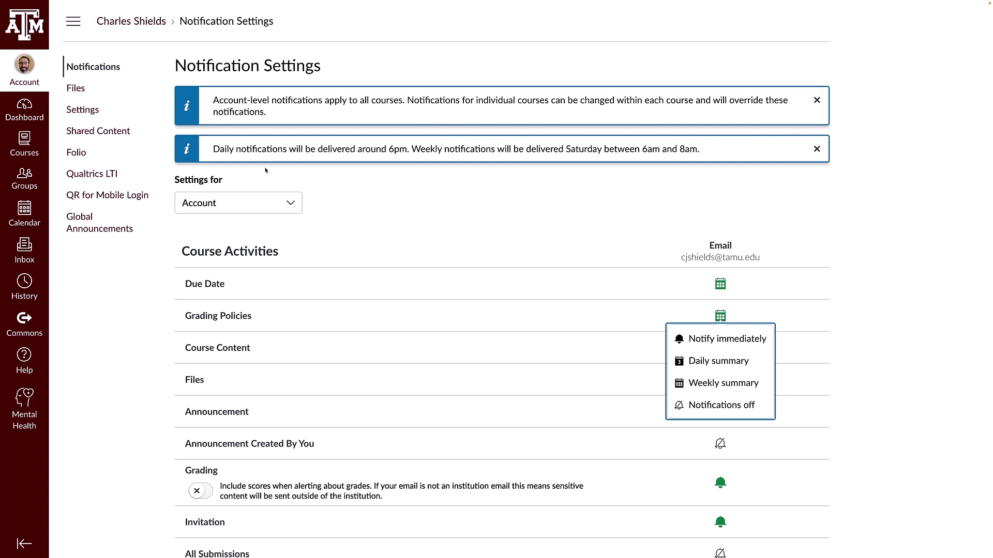
Step: Open TRAINING COURSE: STUDENT TEMPLATE VIDEOS from Courses and view its course notification settings
{"action": "left_click", "coordinate": [25, 142]}
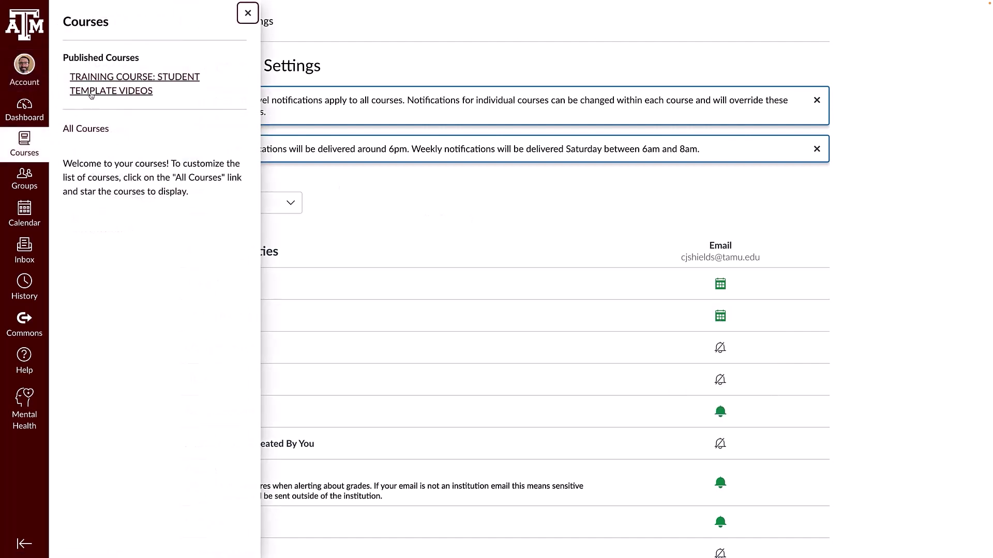
{"action": "left_click", "coordinate": [92, 93]}
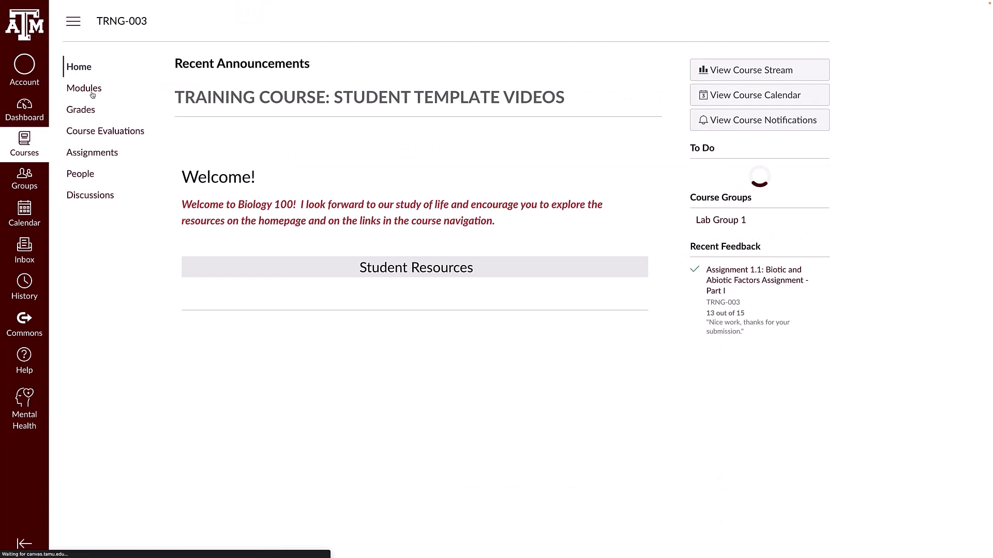
{"action": "left_click", "coordinate": [701, 120]}
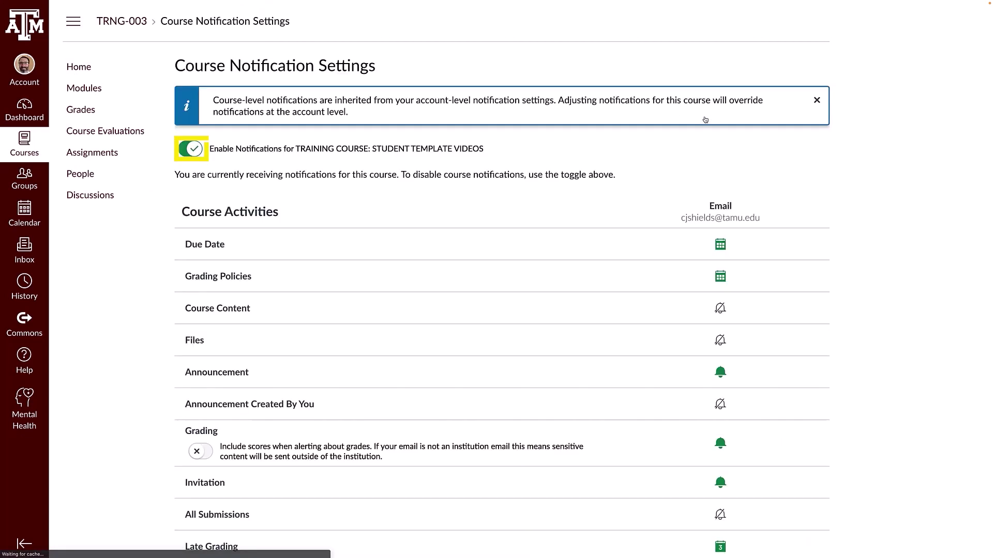
{"action": "left_click", "coordinate": [191, 148]}
{"action": "left_click", "coordinate": [191, 149]}
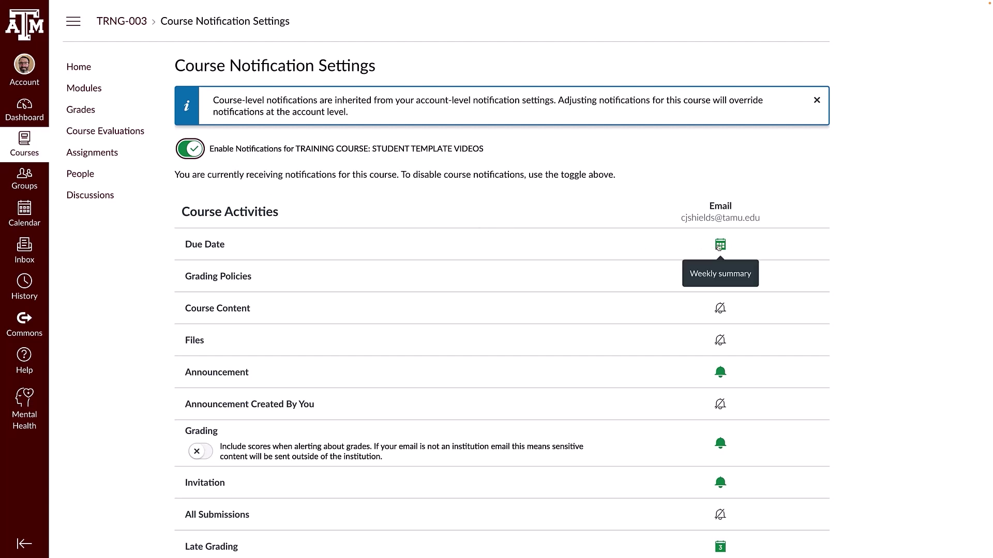
{"action": "left_click", "coordinate": [720, 244]}
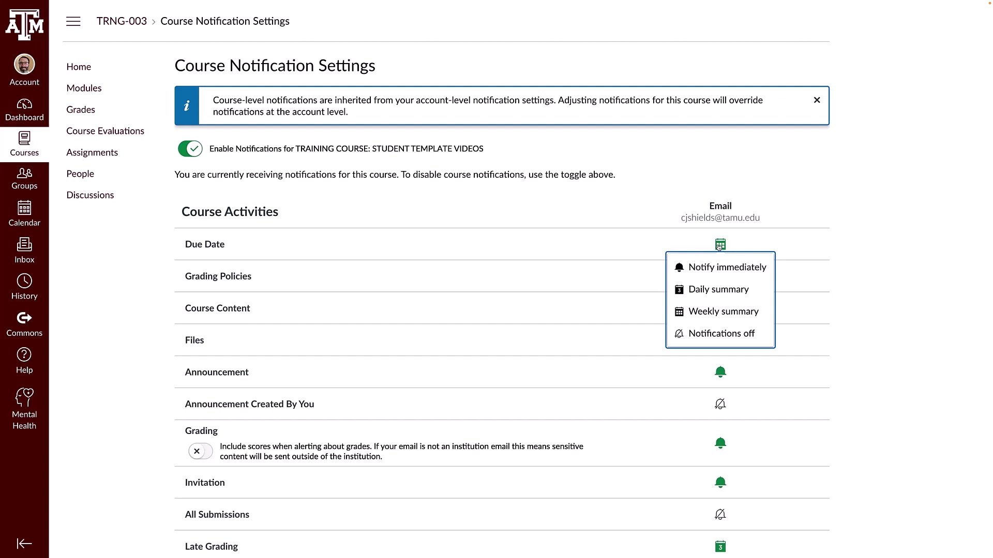
{"action": "left_click", "coordinate": [668, 191]}
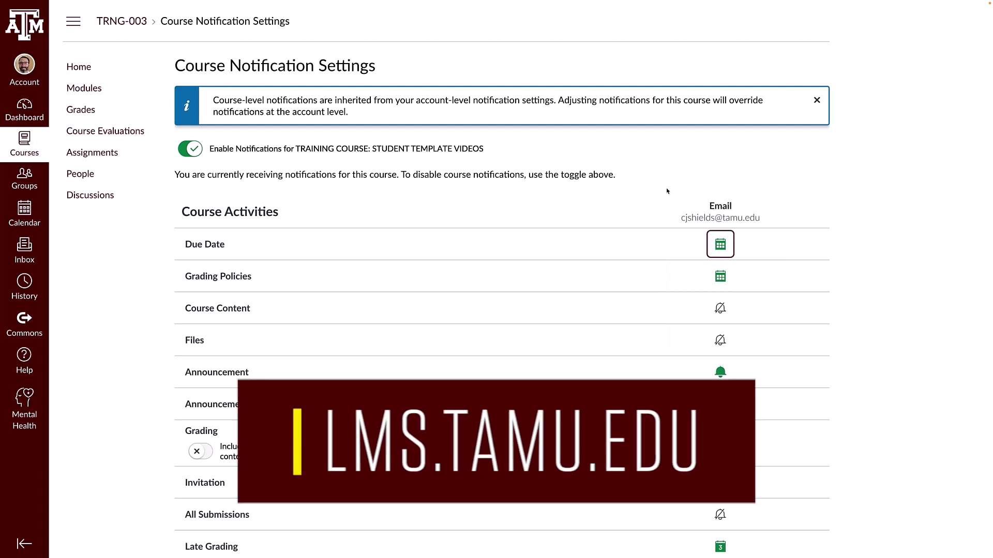